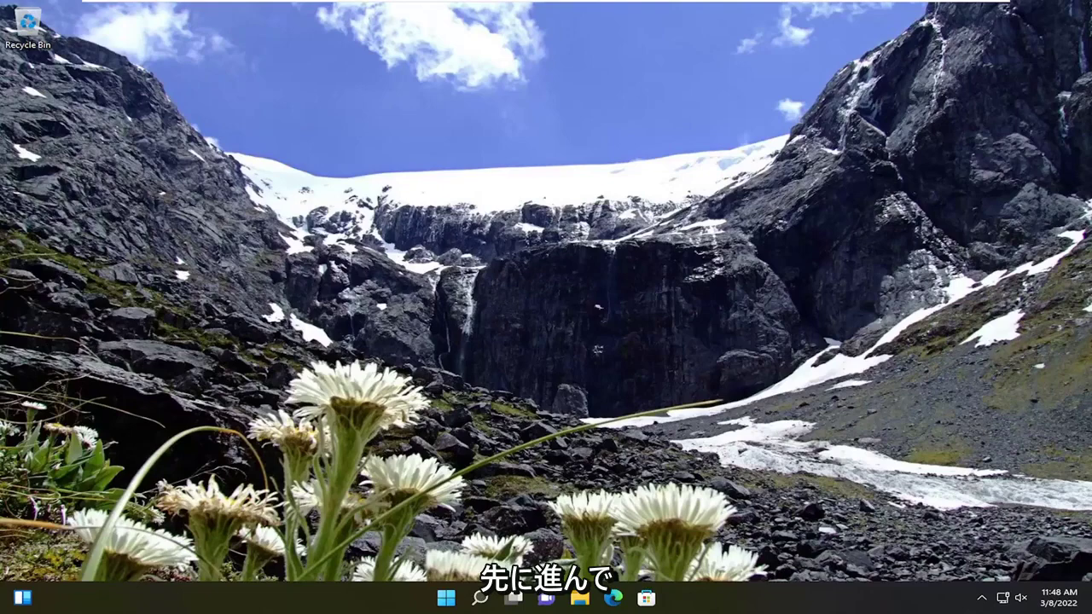
- Find Proxy settings by searching 'proxy', then toggle Automatically detect settings off and back on
click(470, 602)
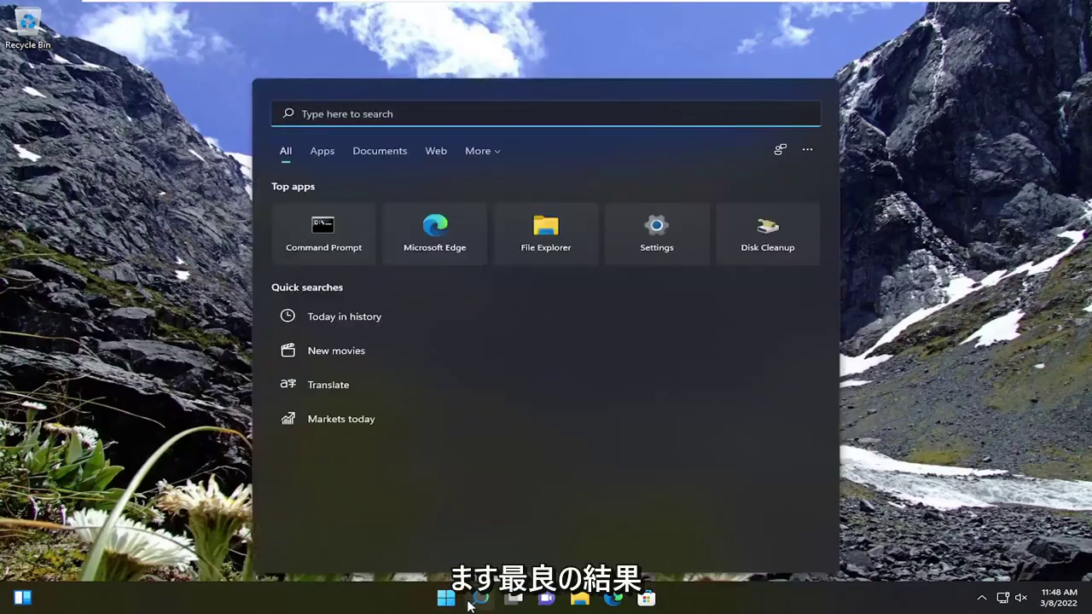
text(proxy settings)
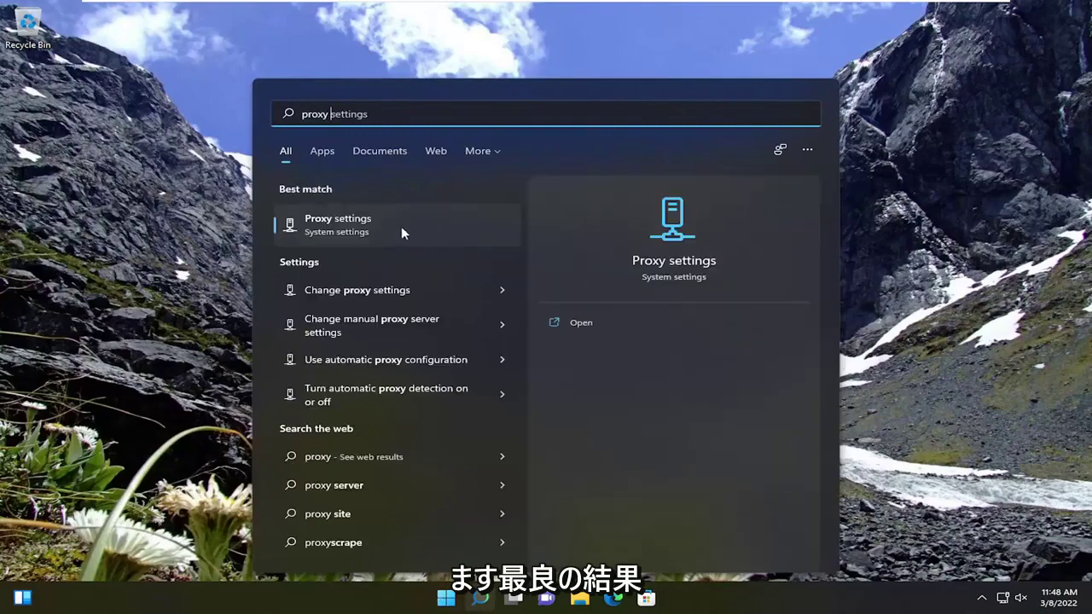
click(352, 221)
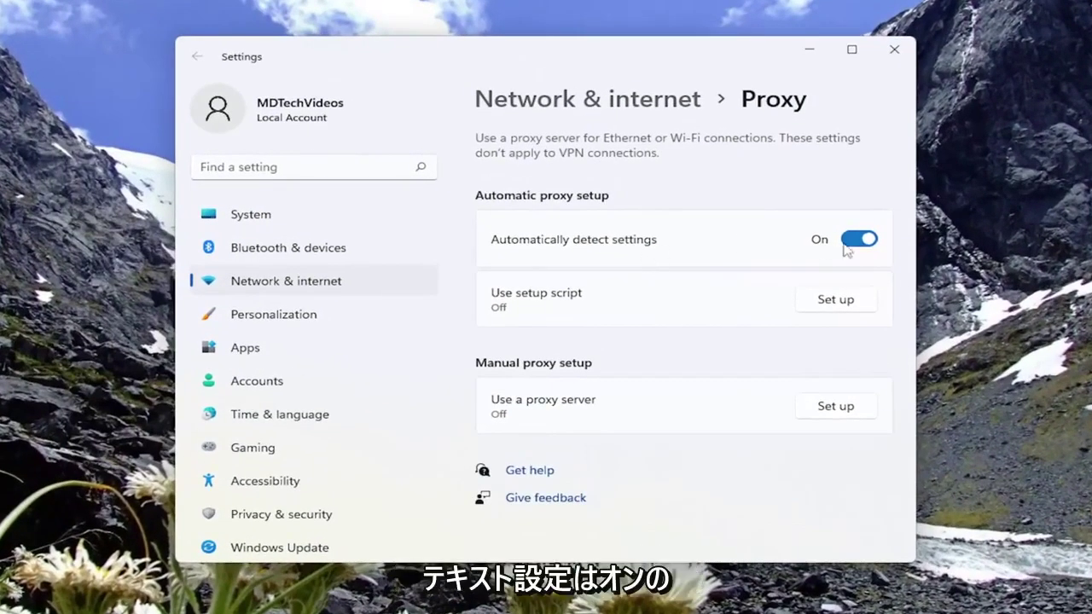
click(858, 241)
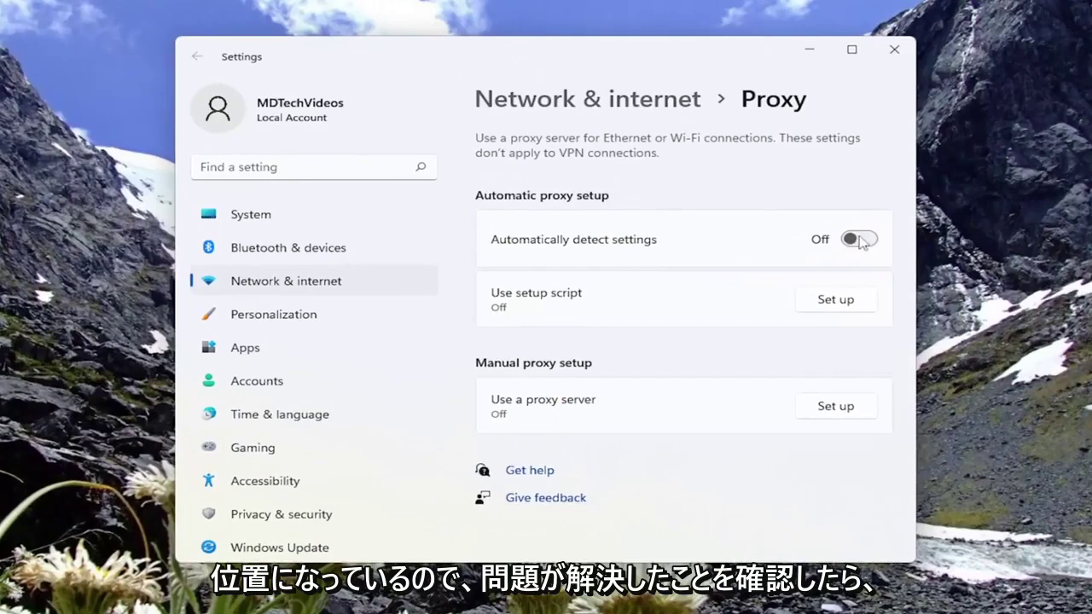
click(860, 240)
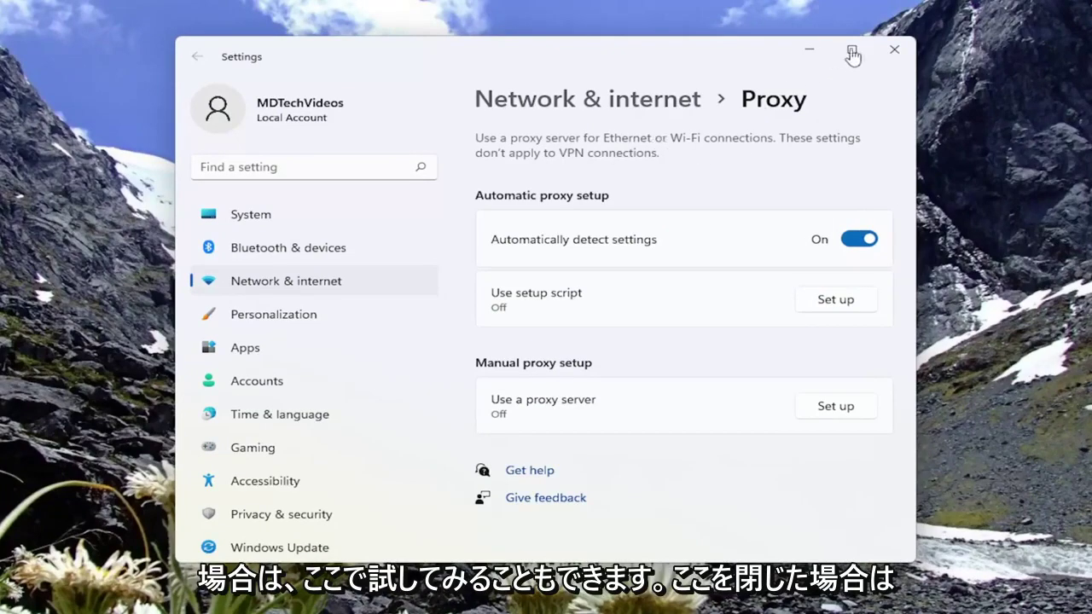
- Close Settings and launch Command Prompt as administrator from a 'cmd' search, approving UAC
click(894, 48)
click(479, 599)
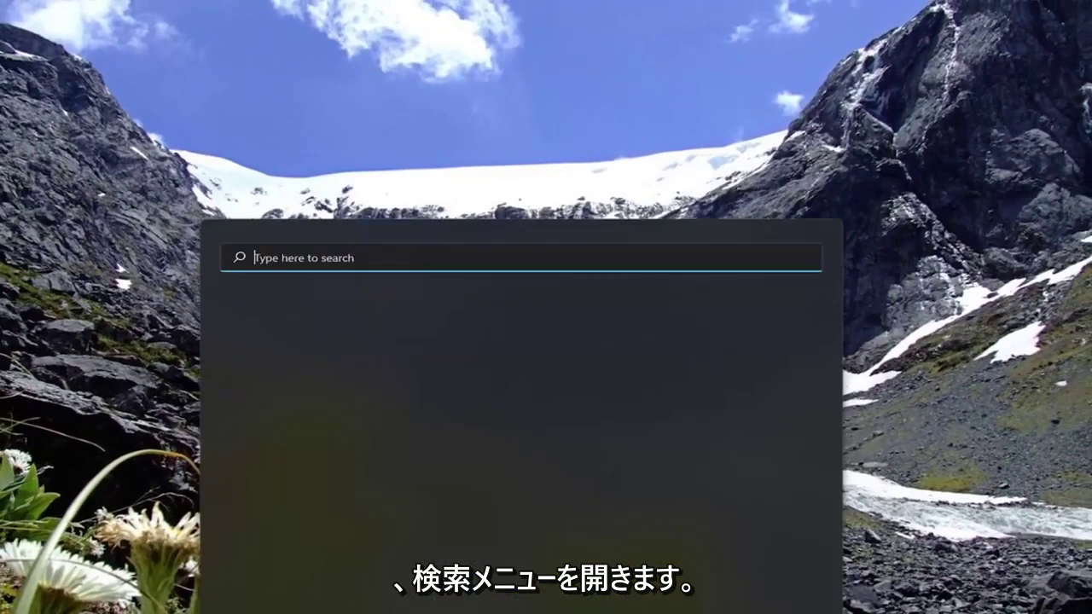
text(cmd)
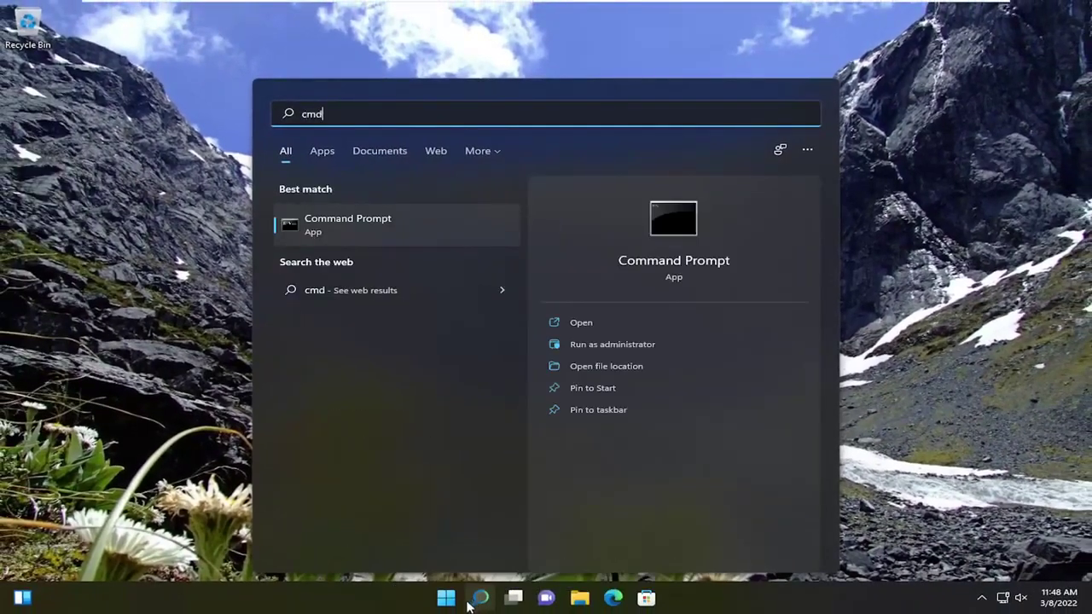
right_click(353, 222)
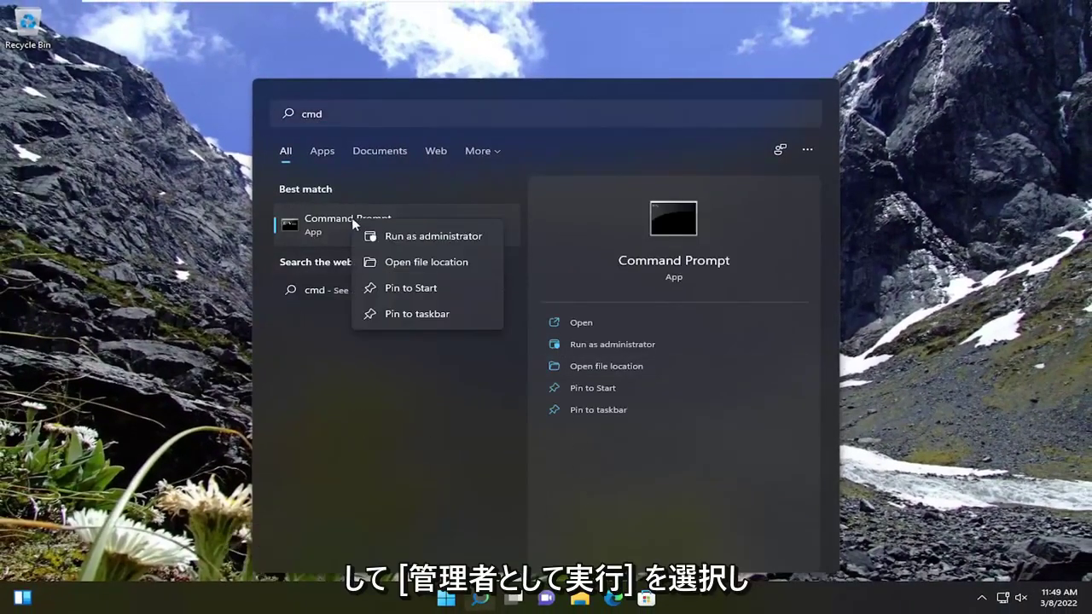
click(423, 236)
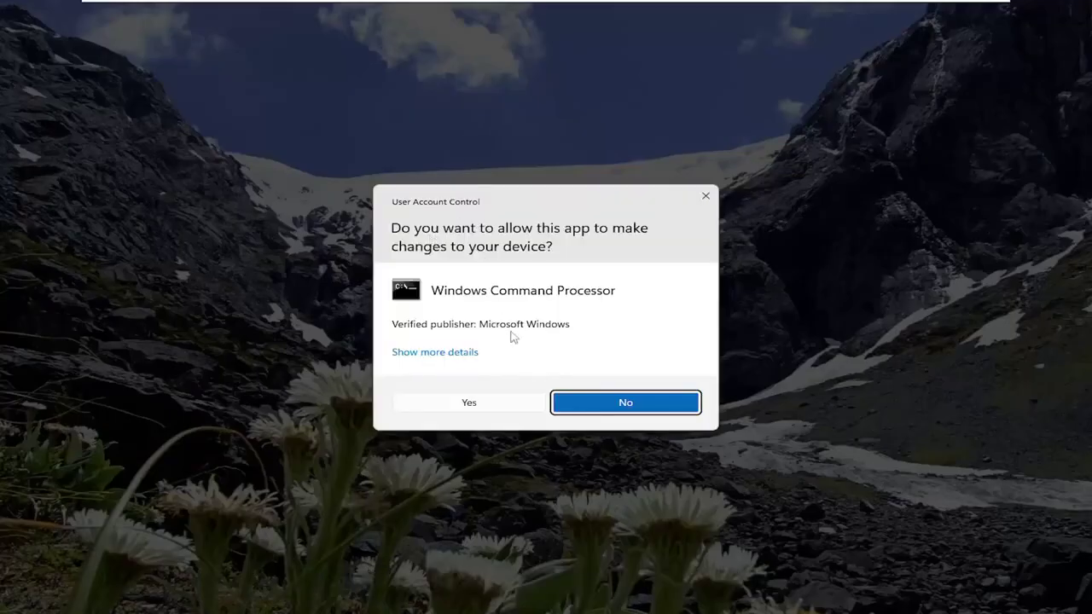
click(455, 411)
drag(390, 87, 471, 89)
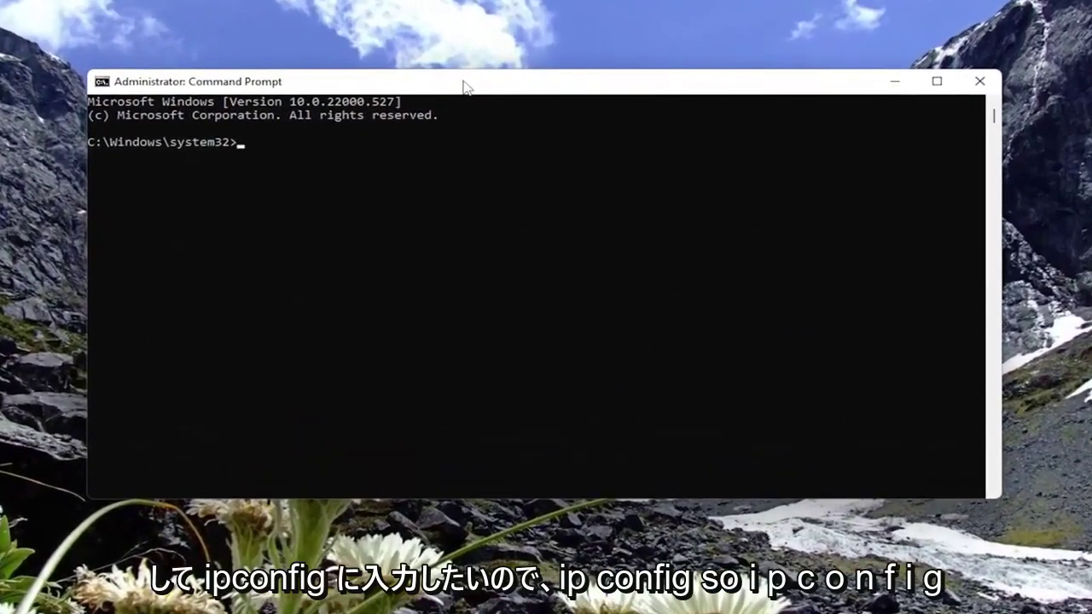
- Run ipconfig /flushdns at the elevated prompt
text(ipconfig /)
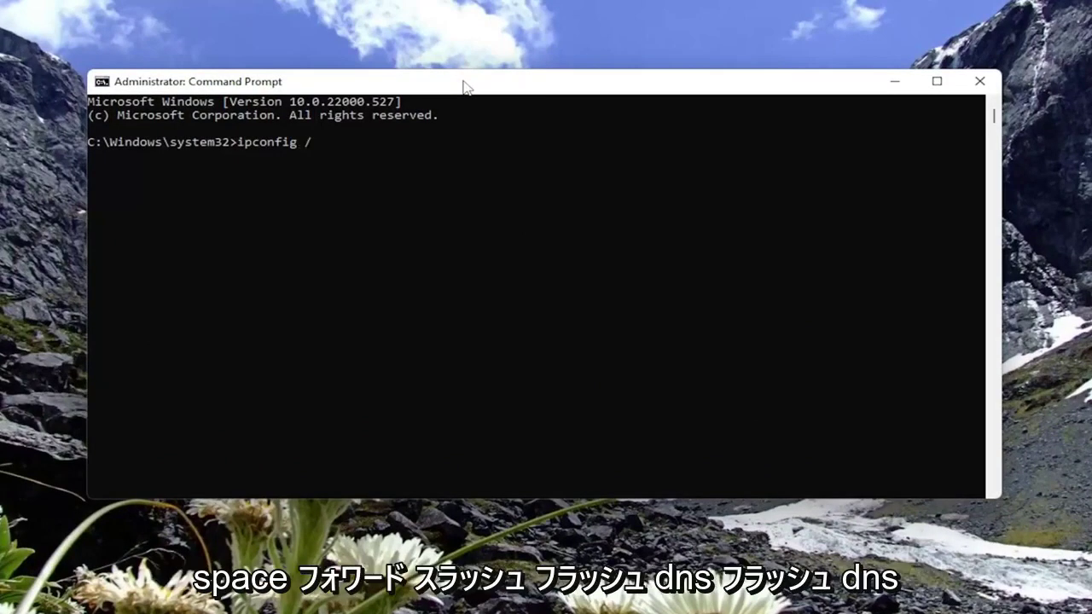
text(flushdns)
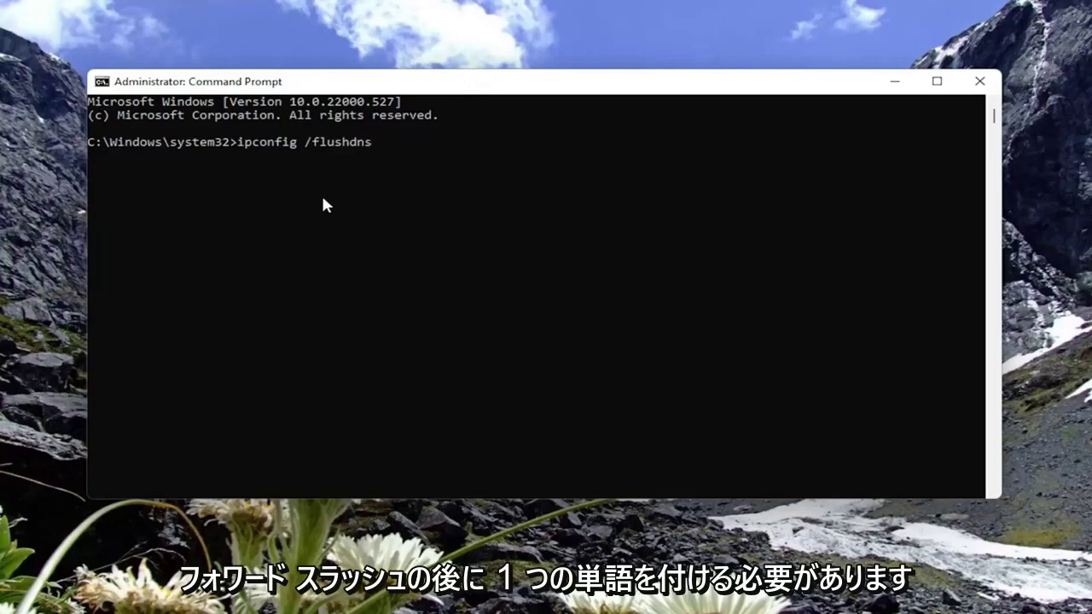
key(Return)
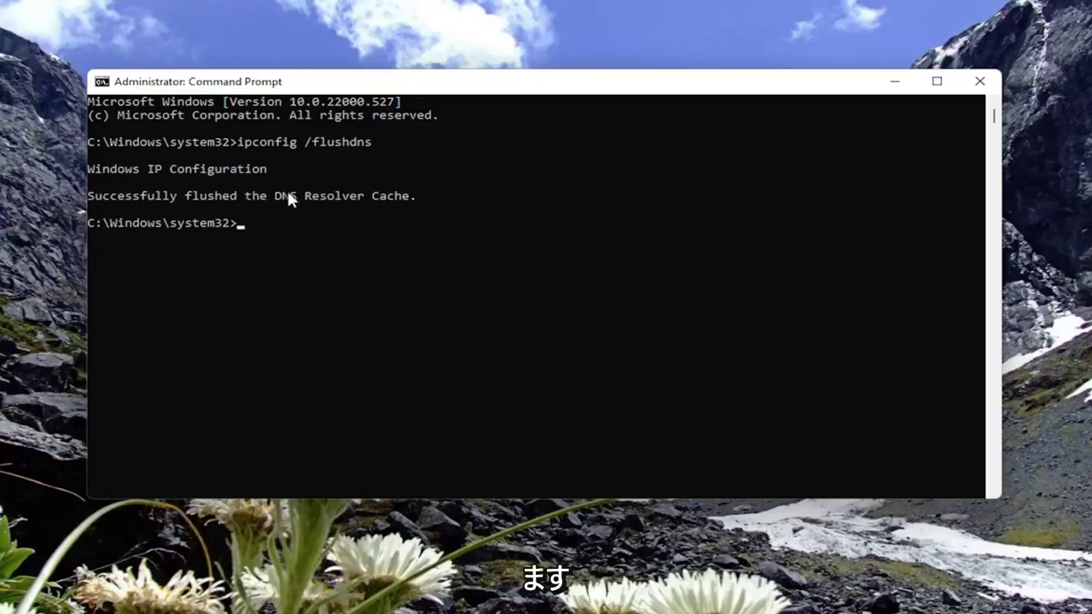
- Run netsh winsock reset, then close the Command Prompt window
text(netsh)
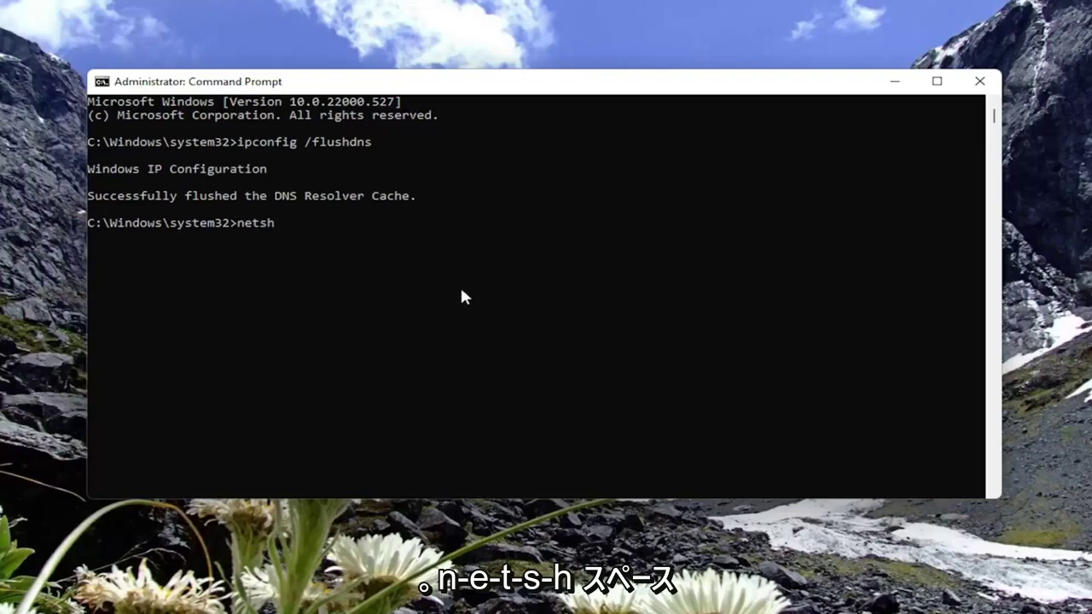
text( wi)
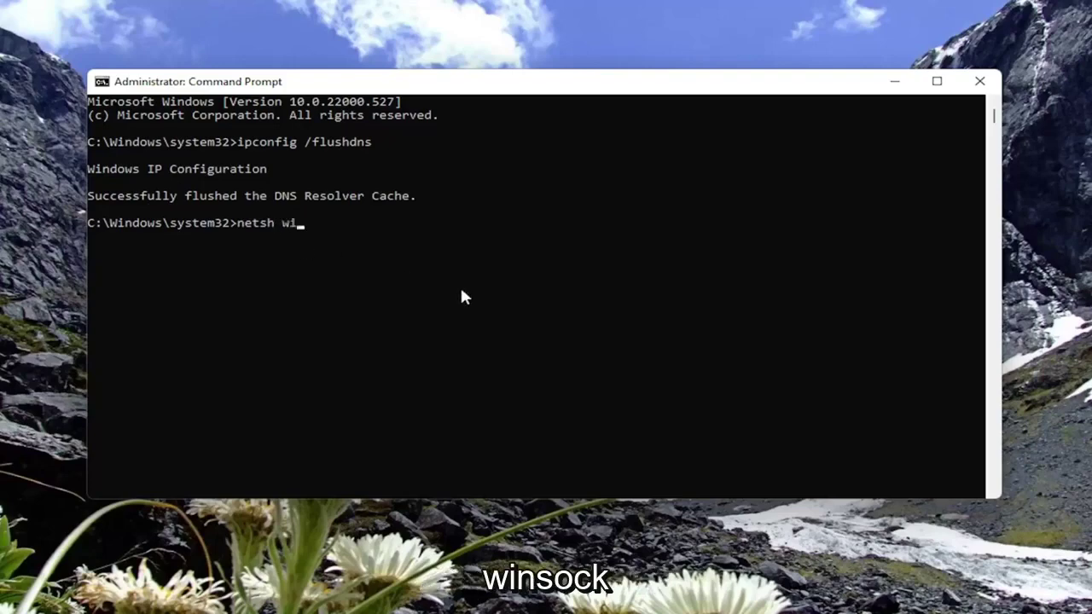
text(nsock reset)
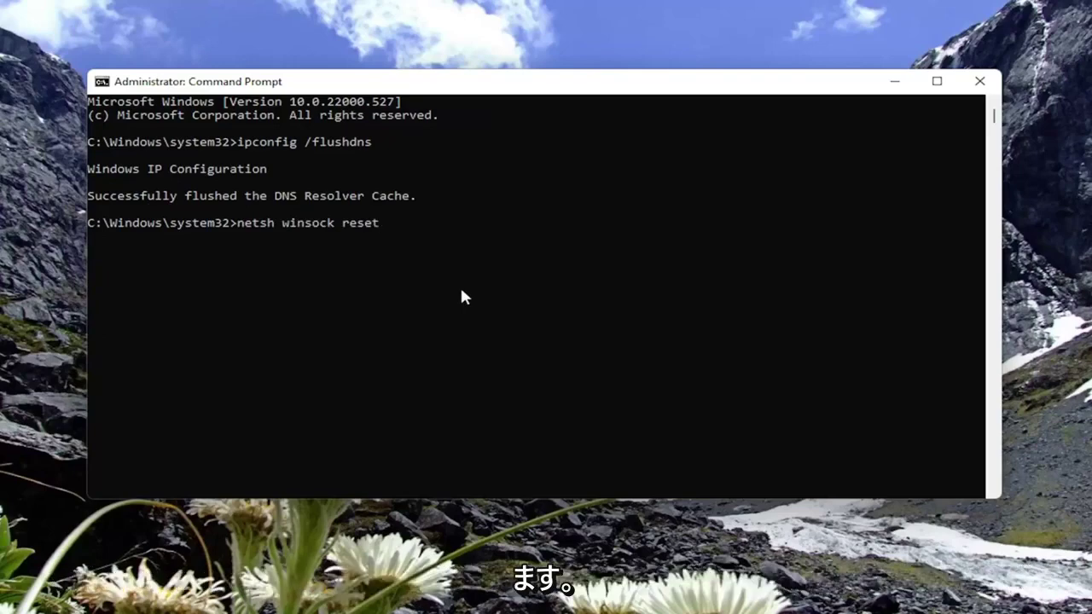
key(Return)
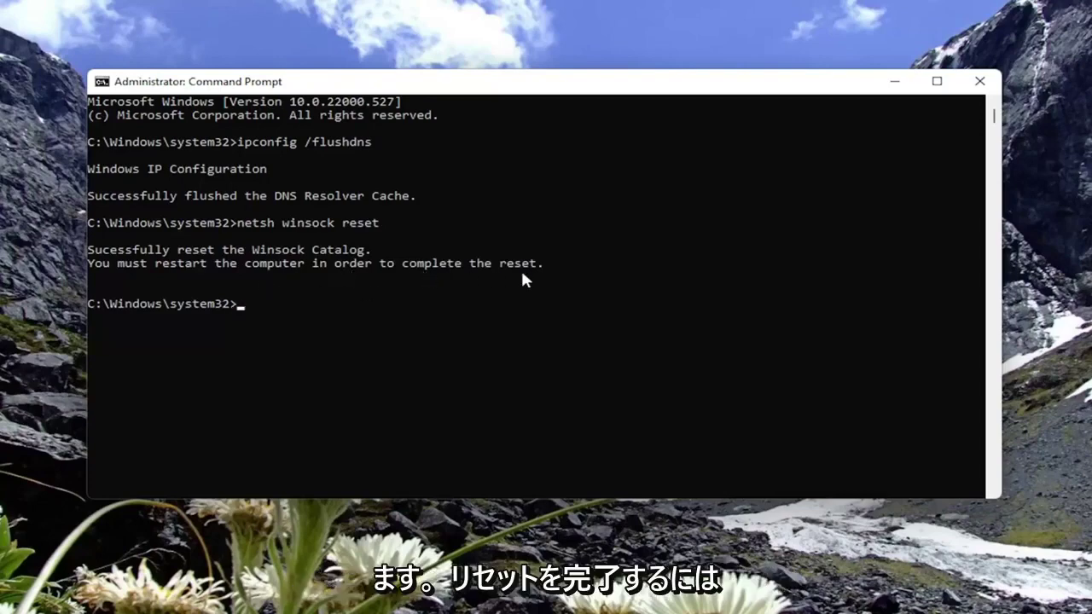
click(980, 81)
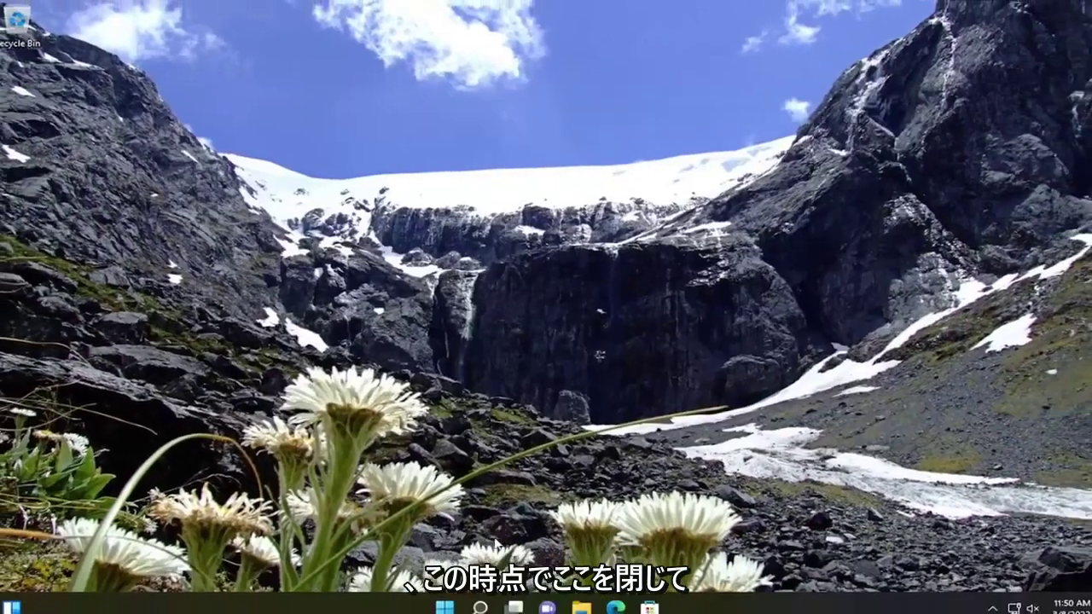
- Choose Restart under Shut down or sign out in the Start button's right-click menu
right_click(445, 607)
mouse_move(449, 551)
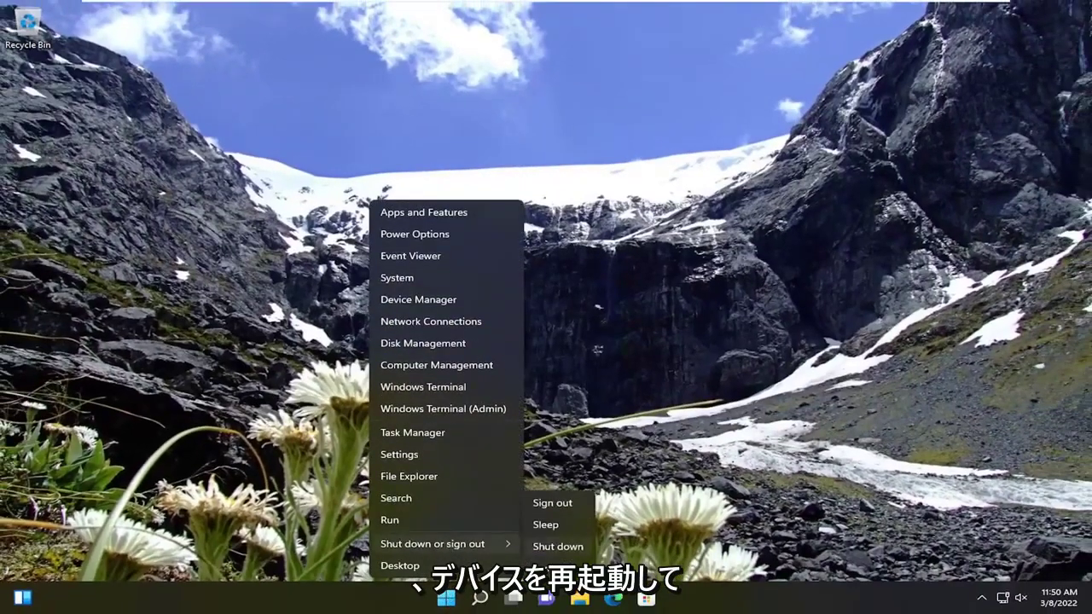
click(556, 568)
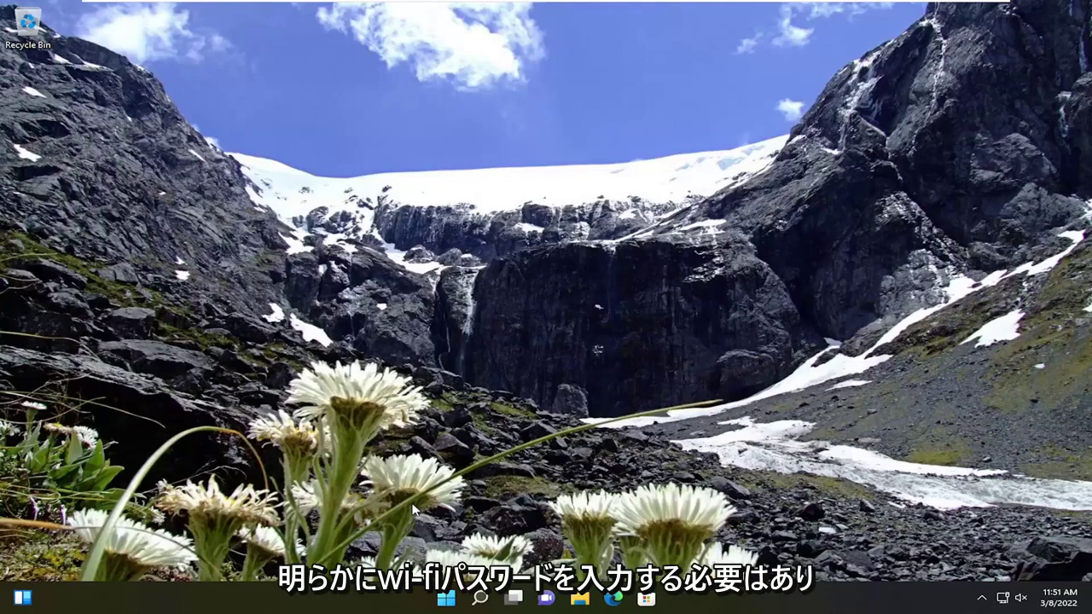
- Launch Settings from search and go to Network & internet > Advanced network settings
click(480, 597)
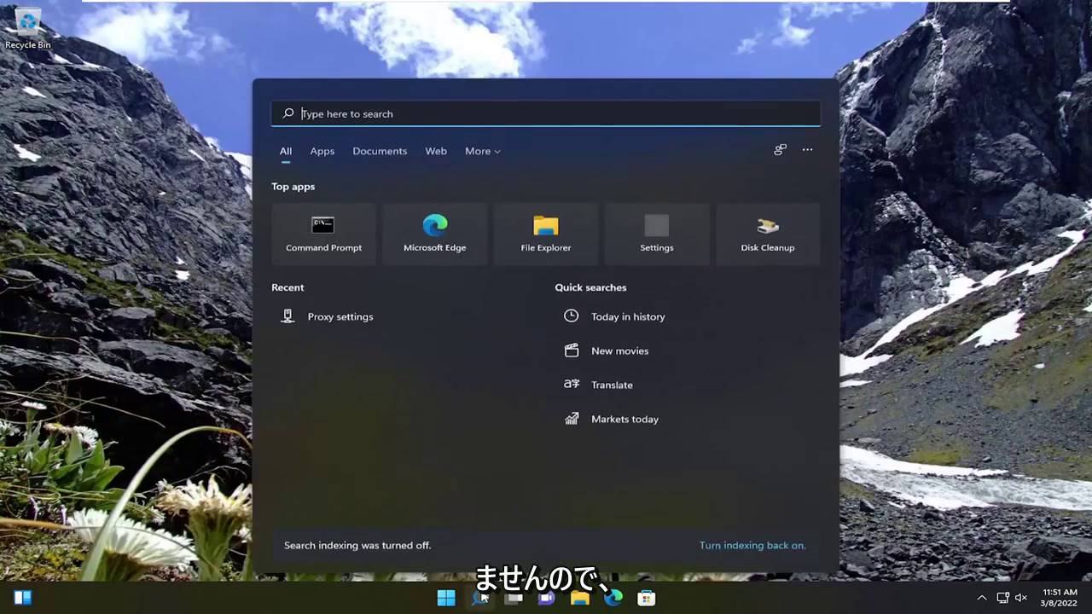
text(settings)
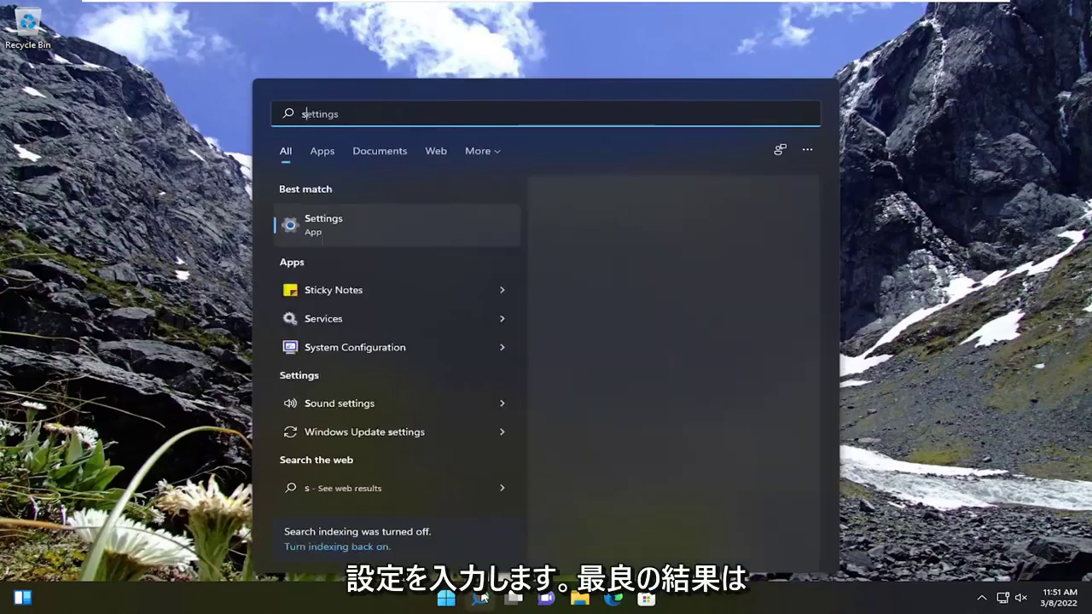
click(317, 240)
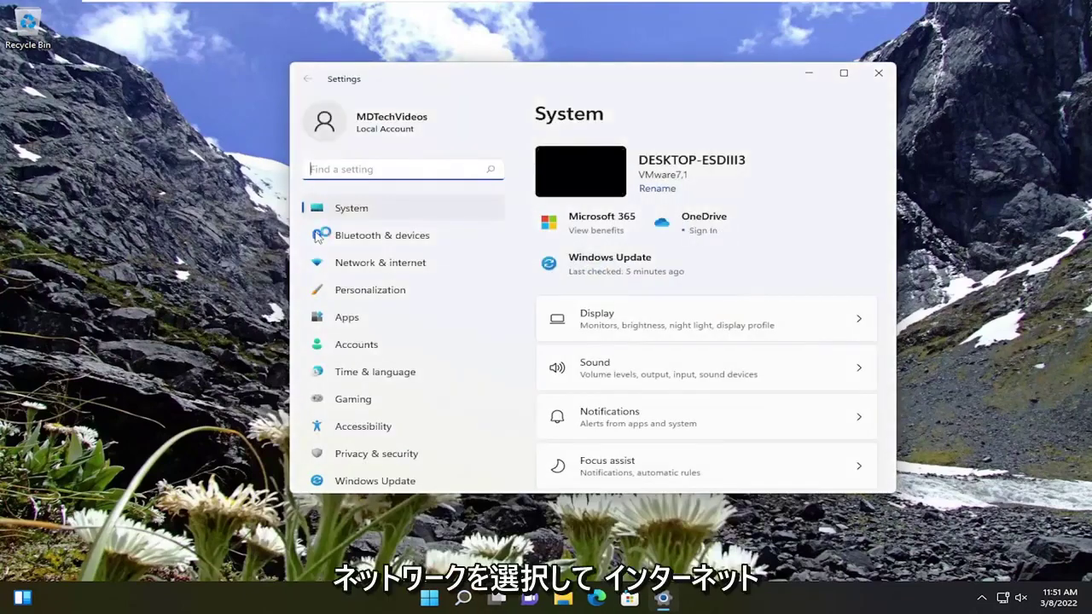
click(370, 268)
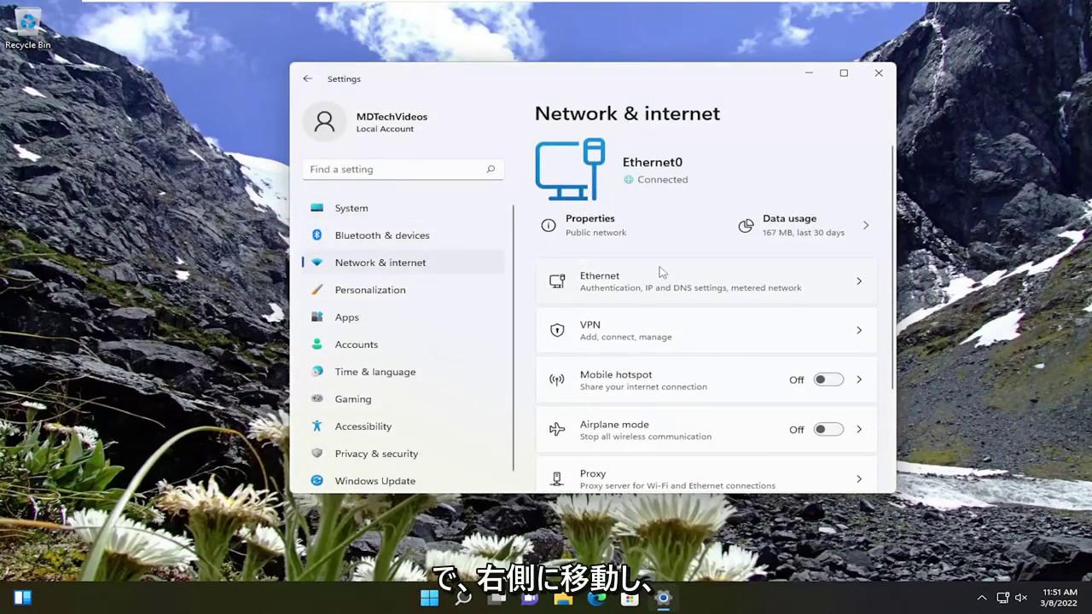
scroll(664, 277, down, 3)
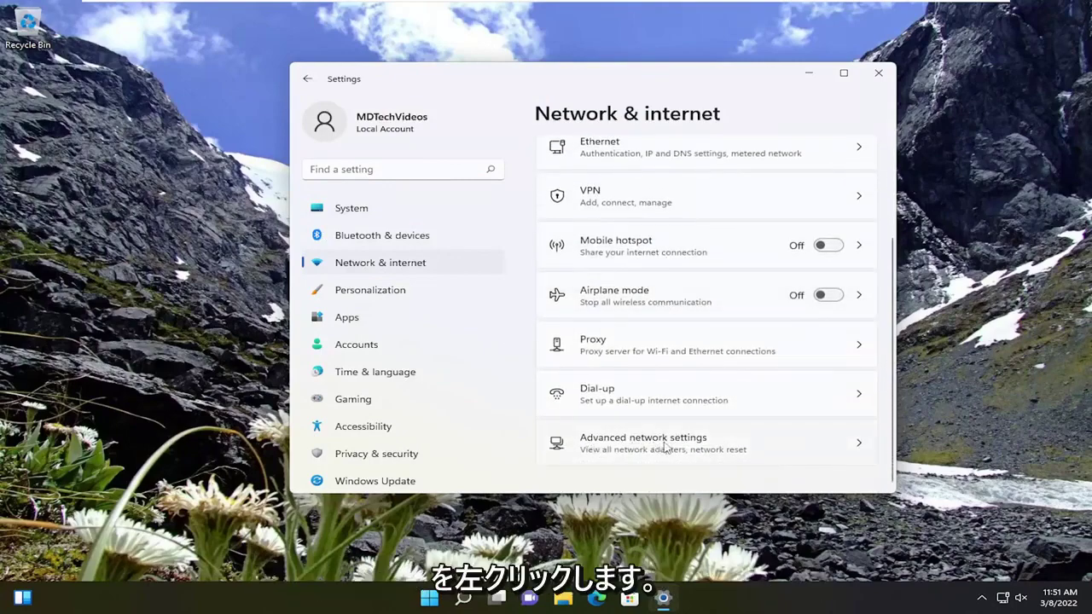
click(701, 449)
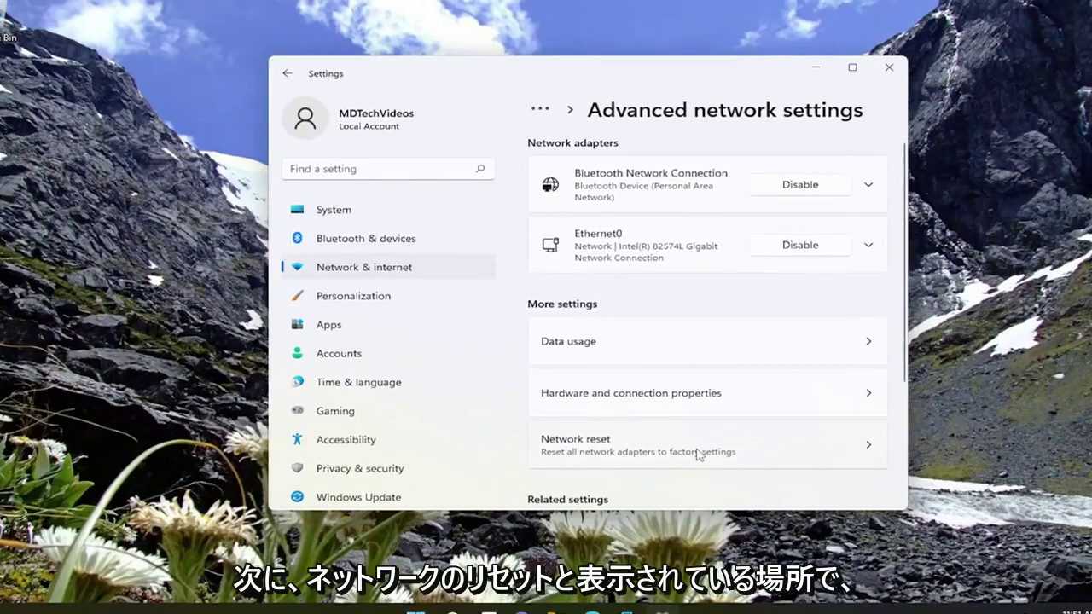
scroll(697, 451, down, 2)
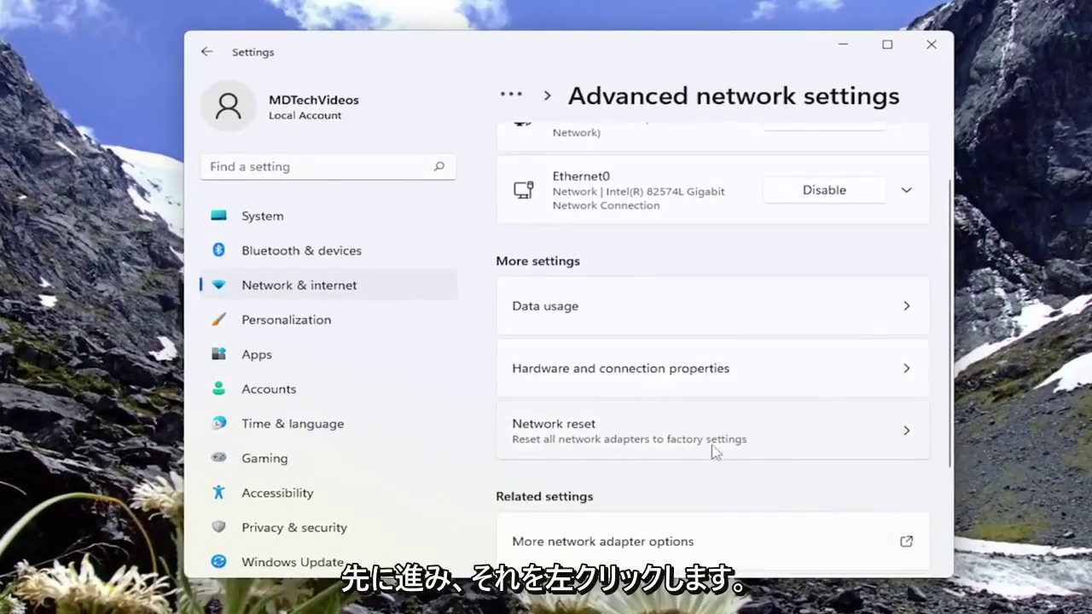
- Open Network reset, choose Reset now, and confirm with Yes
click(683, 445)
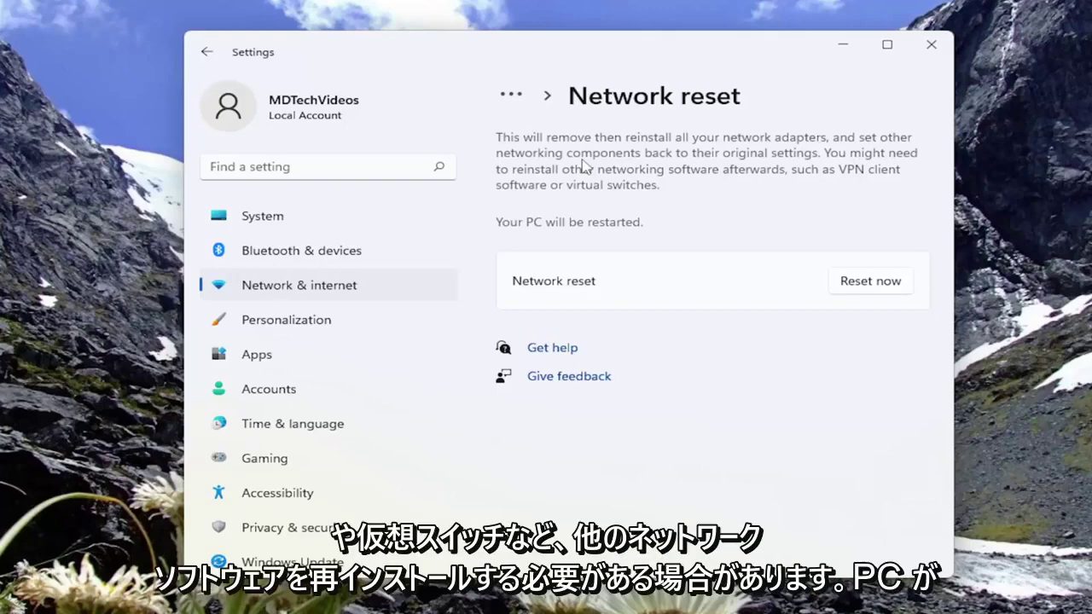
click(869, 284)
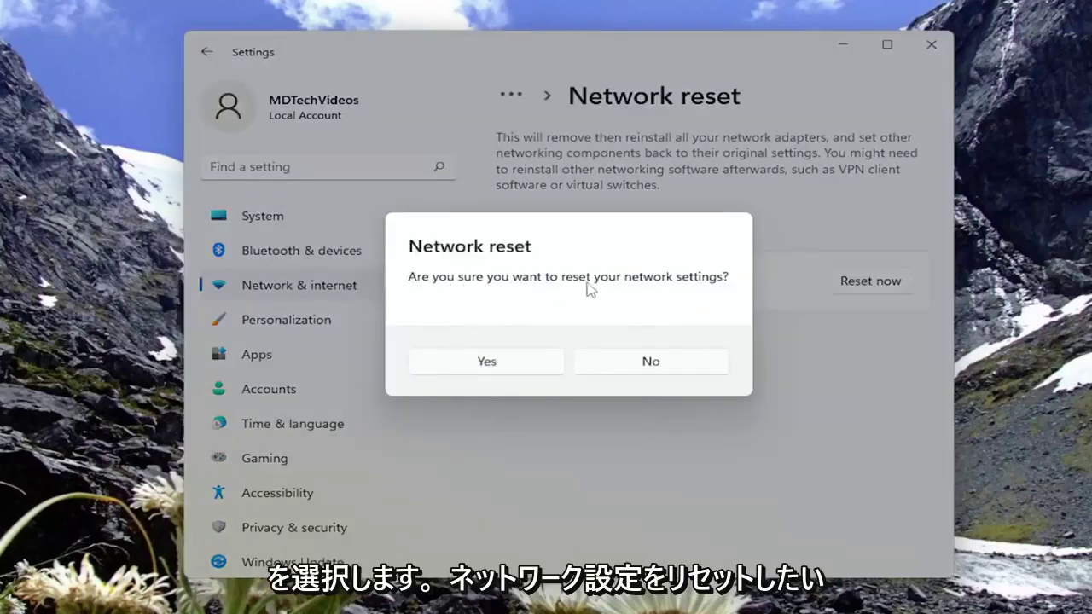
click(496, 368)
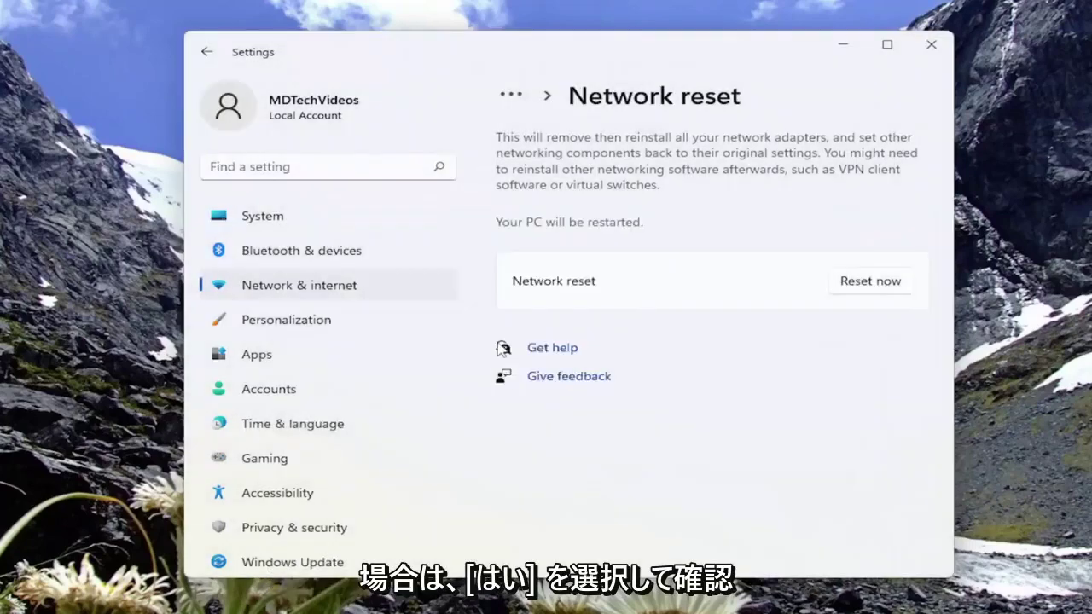